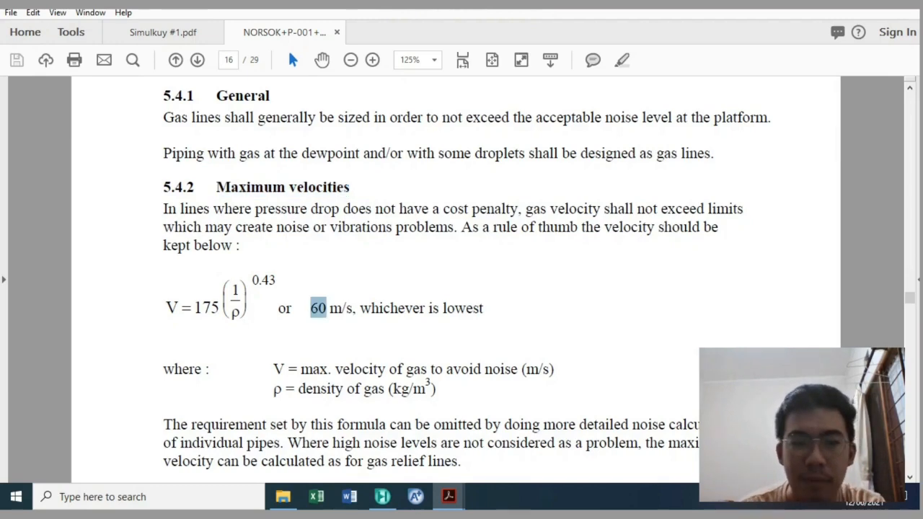
- Switch to Aspen HYSYS and check the vapour velocity and flow parameters in the pipe sizing results
left_click(347, 308)
key("alt+Tab")
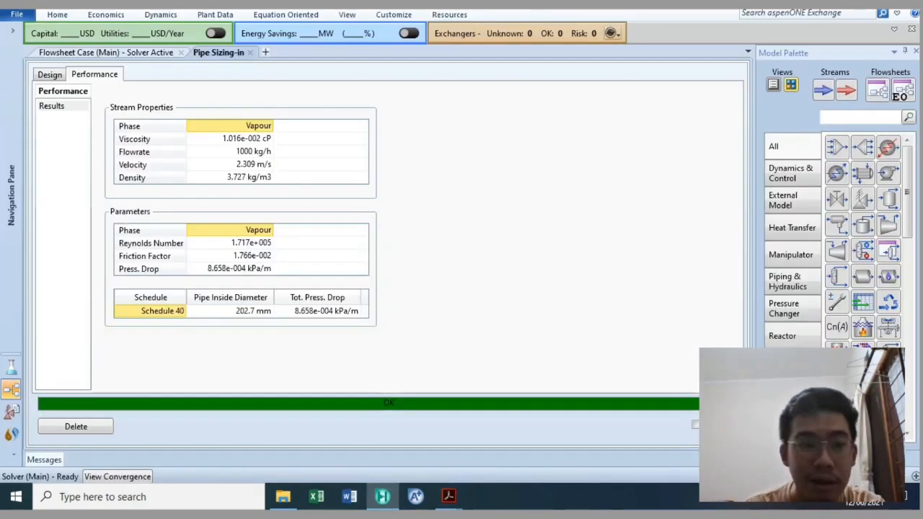
left_click(243, 165)
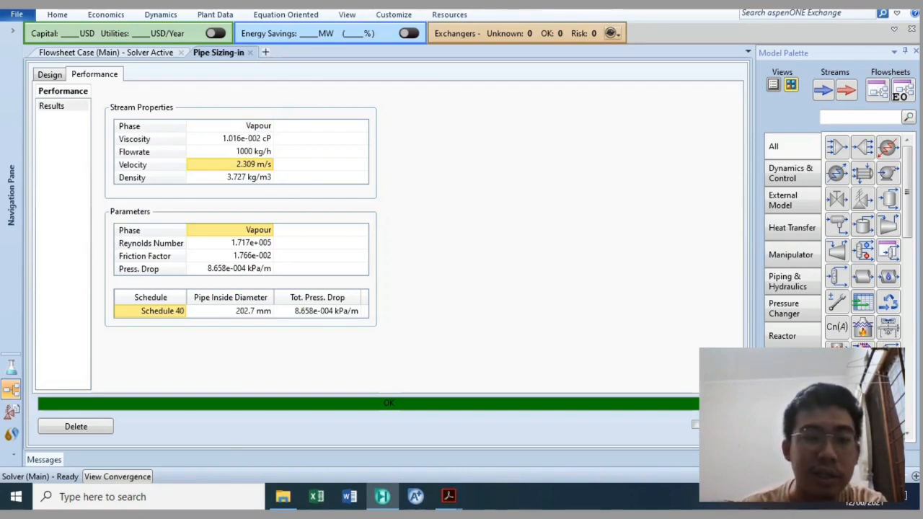
left_click(243, 243)
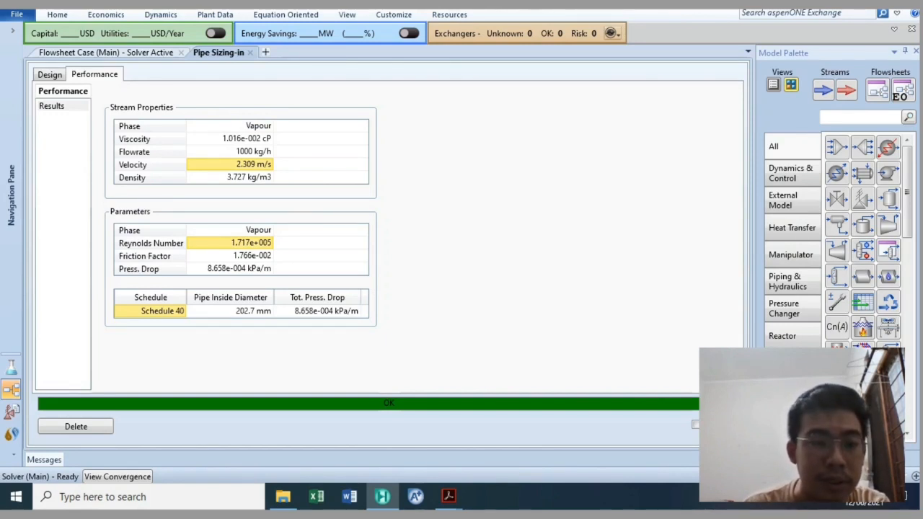
left_click(243, 230)
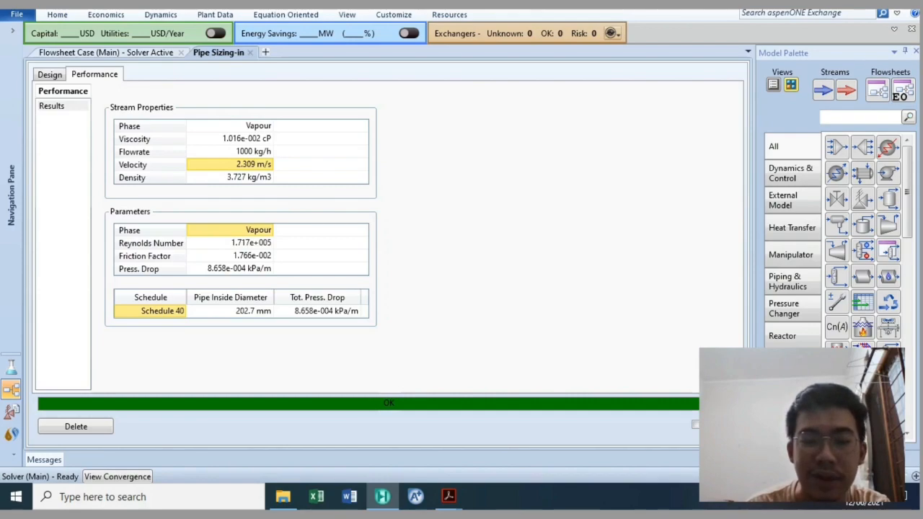
- Look up Table 7's recommended pressure drops for single phase gas lines in the NORSOK PDF and return to Aspen HYSYS
mouse_move(448, 496)
left_click(491, 422)
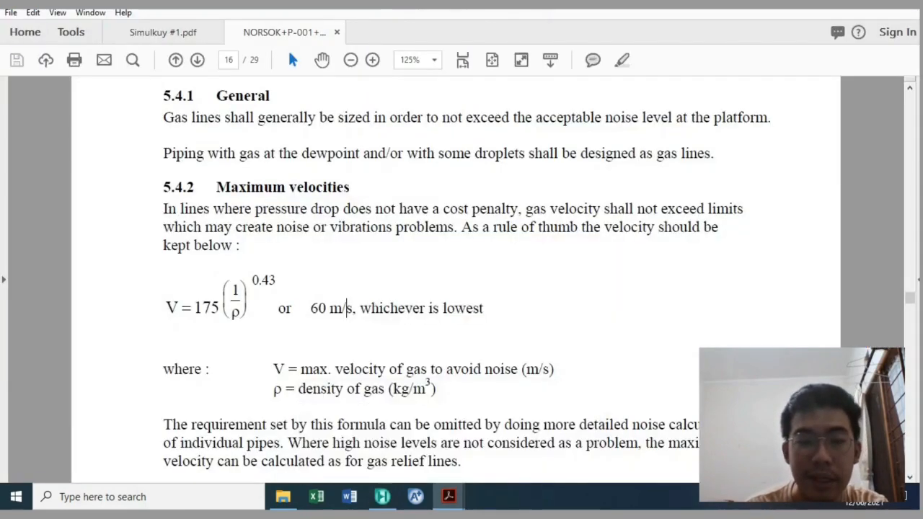
scroll(347, 308, "down", 15)
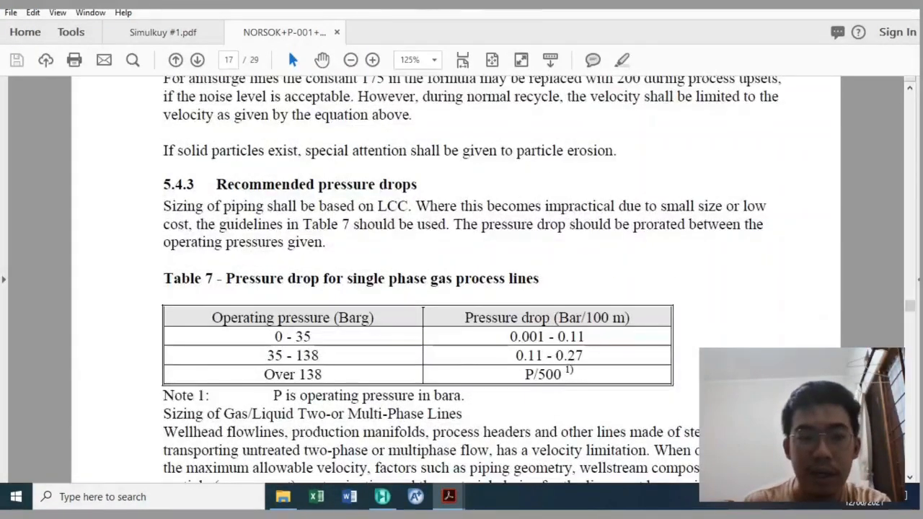
scroll(461, 281, "down", 1)
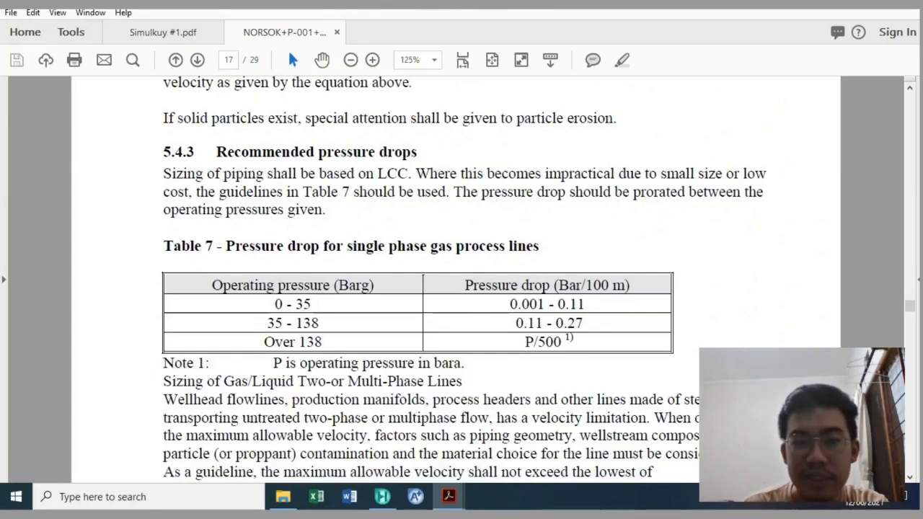
left_click_drag(347, 246, 426, 246)
left_click(420, 246)
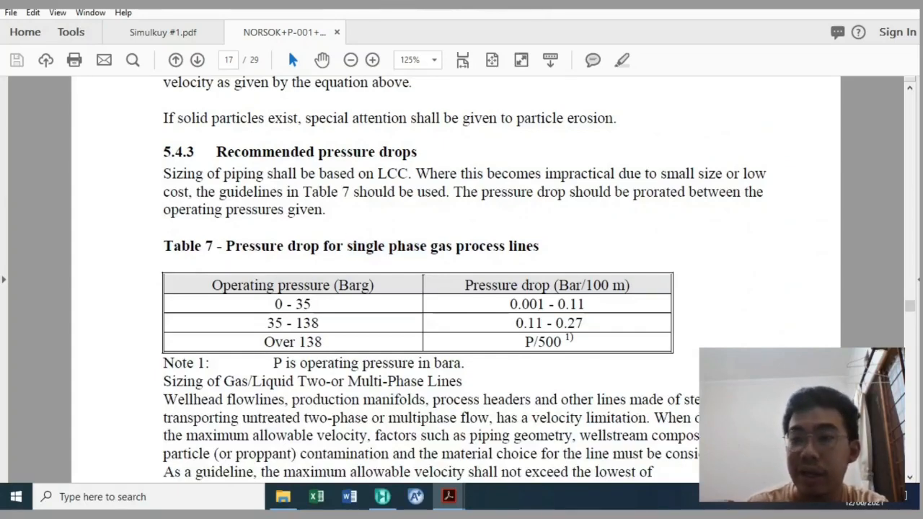
left_click(842, 3)
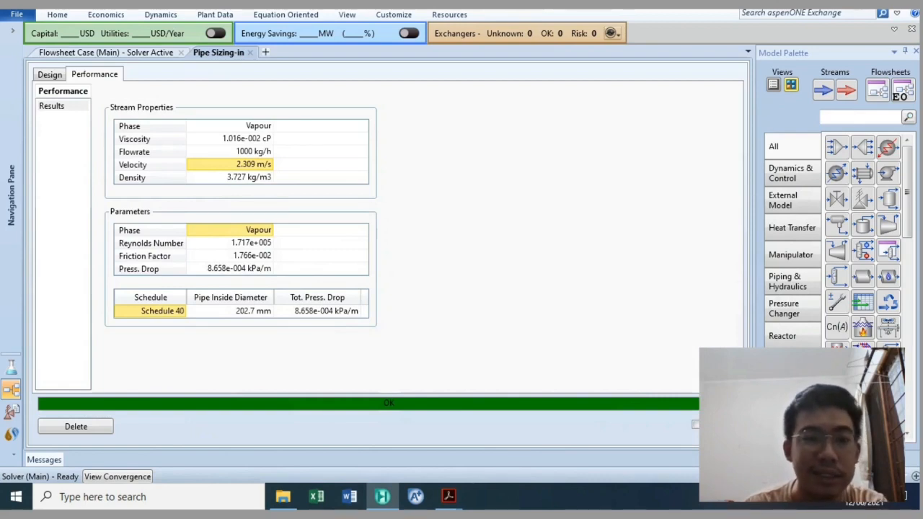
- Close the pipe sizing utility and set the length of segment 1 of PIPE-100 to 100 m
left_click(250, 51)
double_click(344, 238)
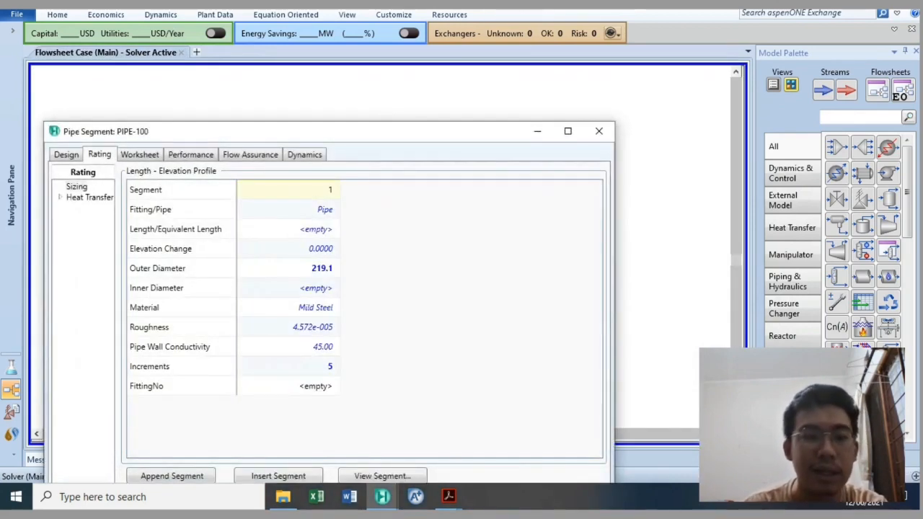
double_click(293, 231)
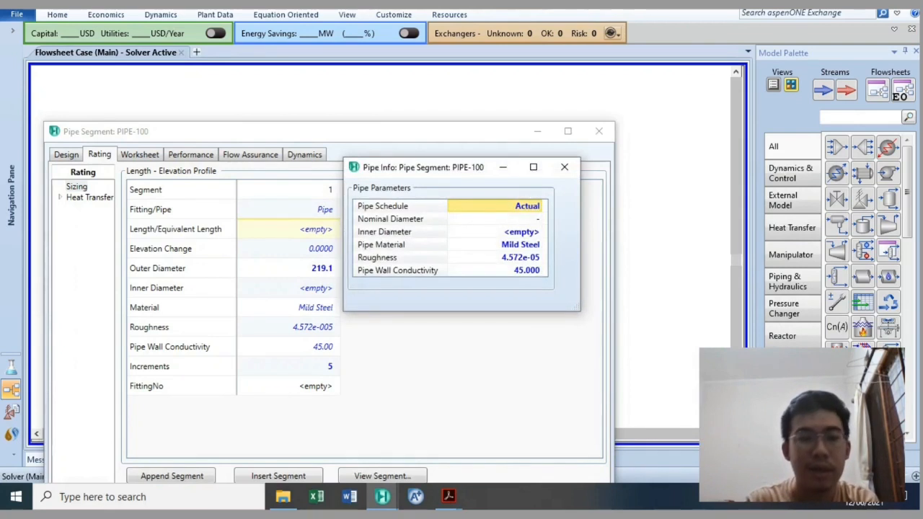
left_click(565, 166)
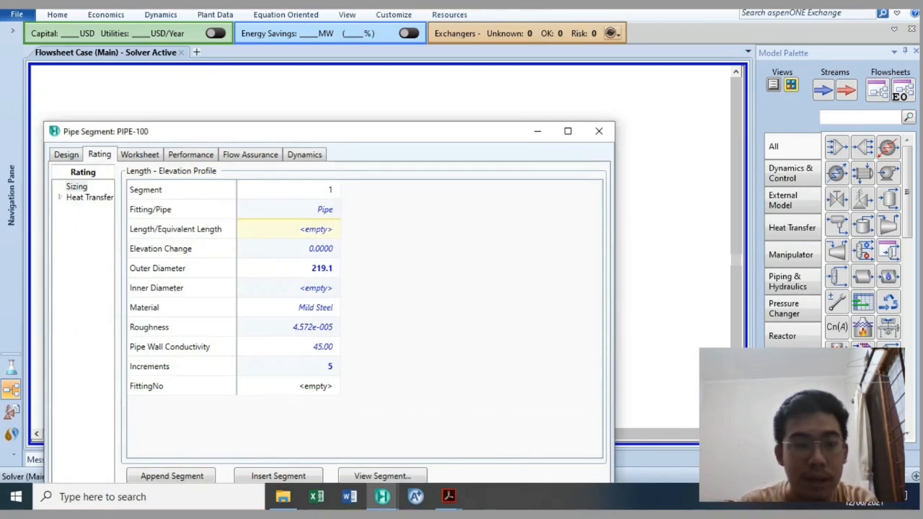
type("100")
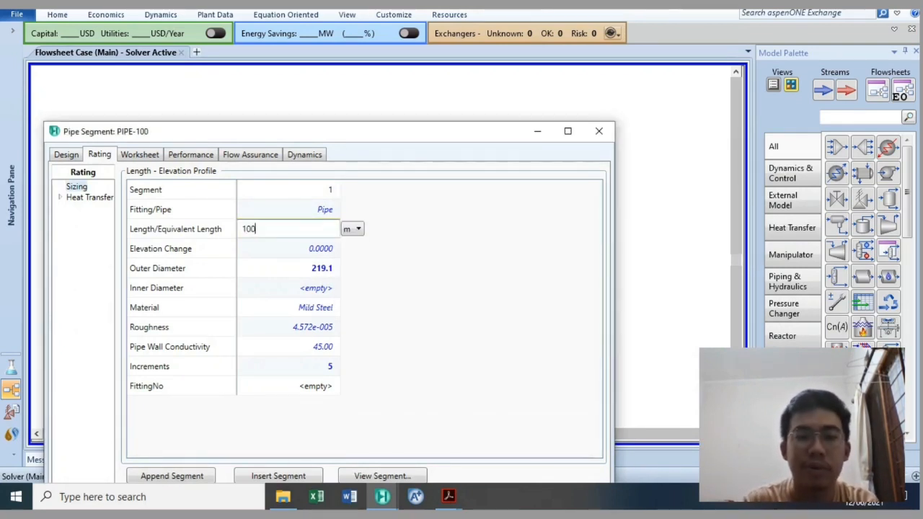
key("Return")
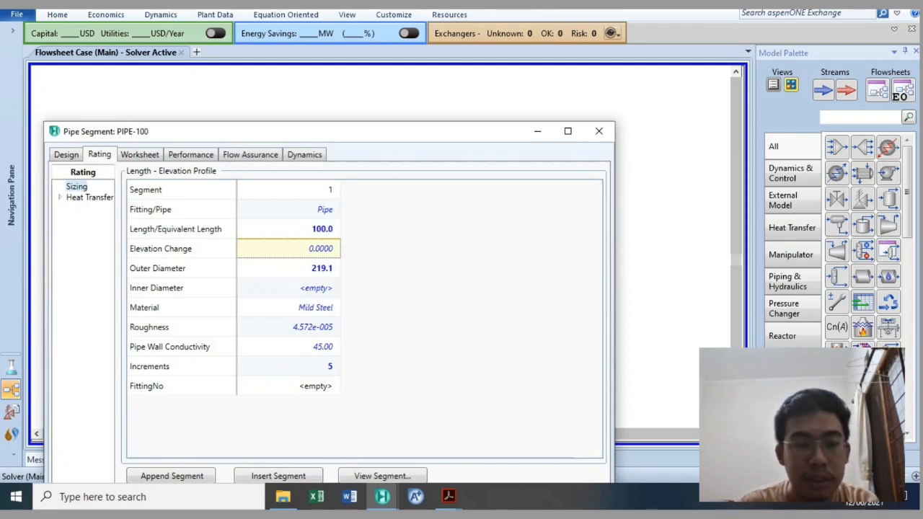
- Specify the PIPE-100 segment as Schedule 40 pipe with a 200 mm nominal diameter
double_click(296, 288)
left_click(538, 207)
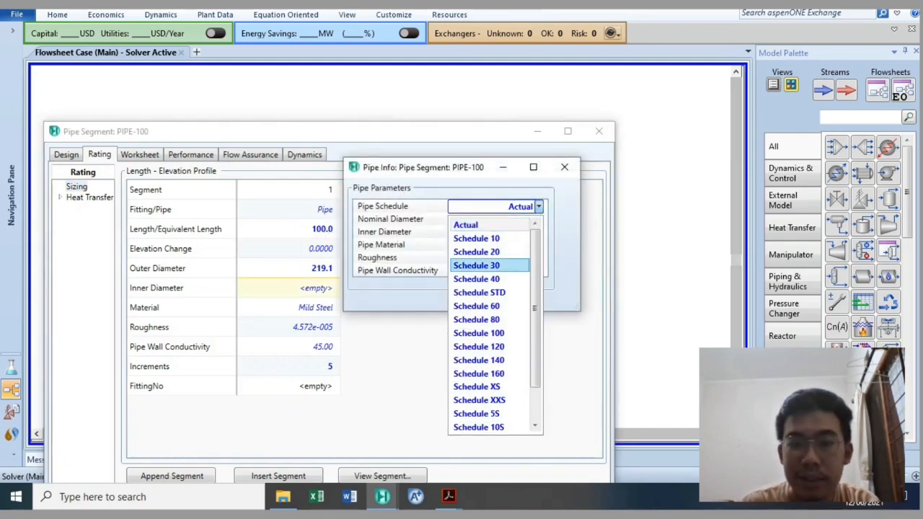
left_click(477, 279)
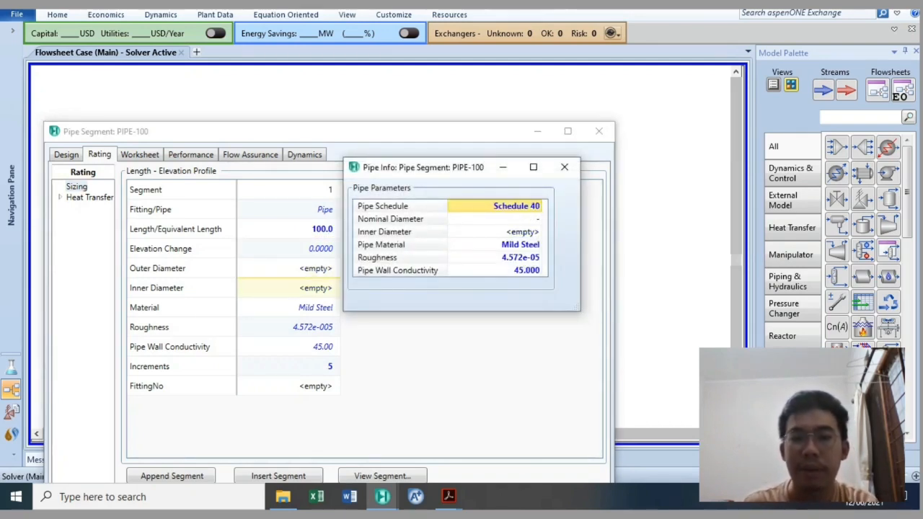
left_click(537, 220)
left_click(537, 219)
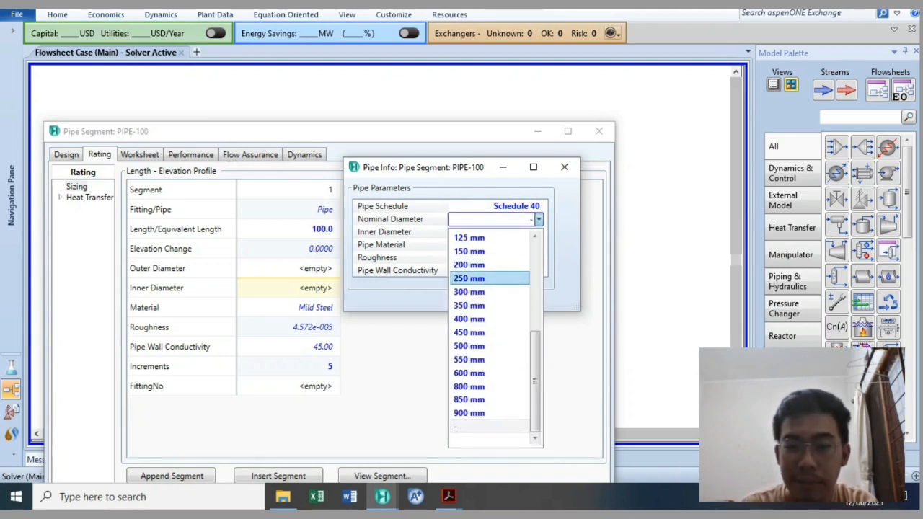
left_click(469, 265)
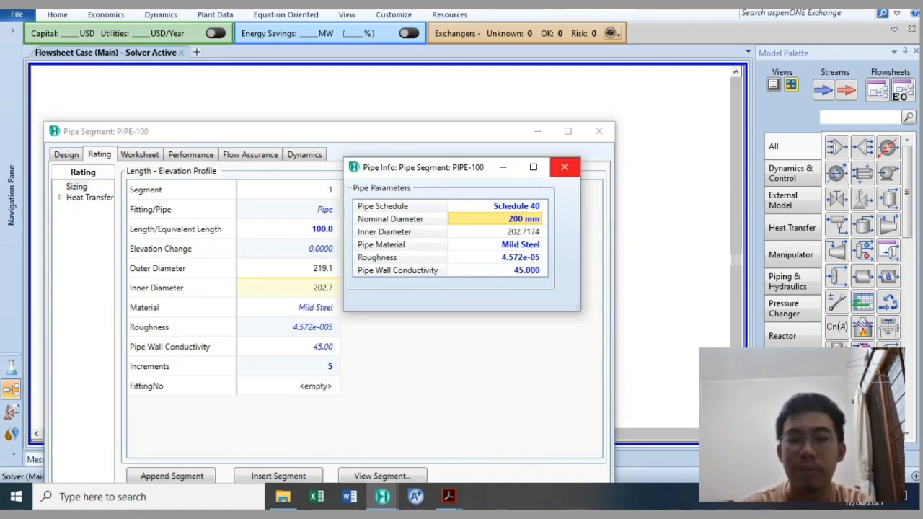
left_click(565, 166)
- Set the ambient temperature to 29 C in PIPE-100's heat transfer coefficient estimation
left_click_drag(381, 134, 435, 38)
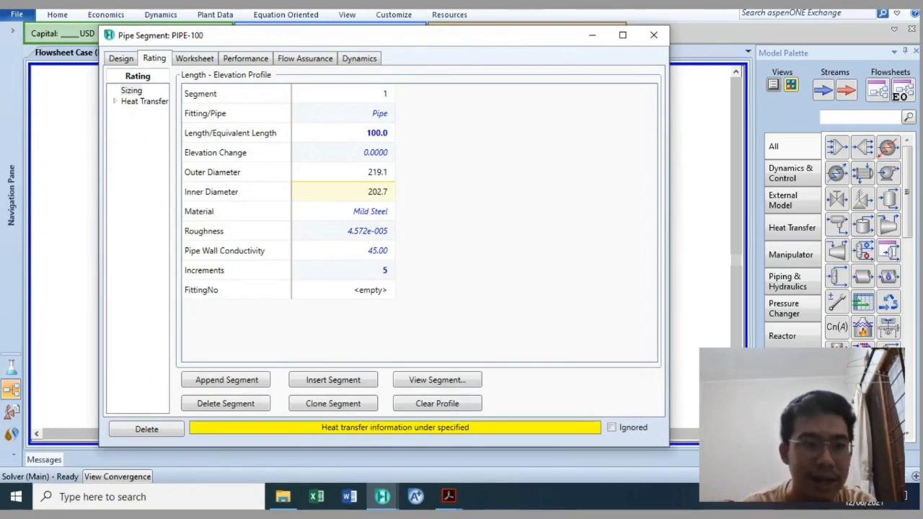
left_click(144, 102)
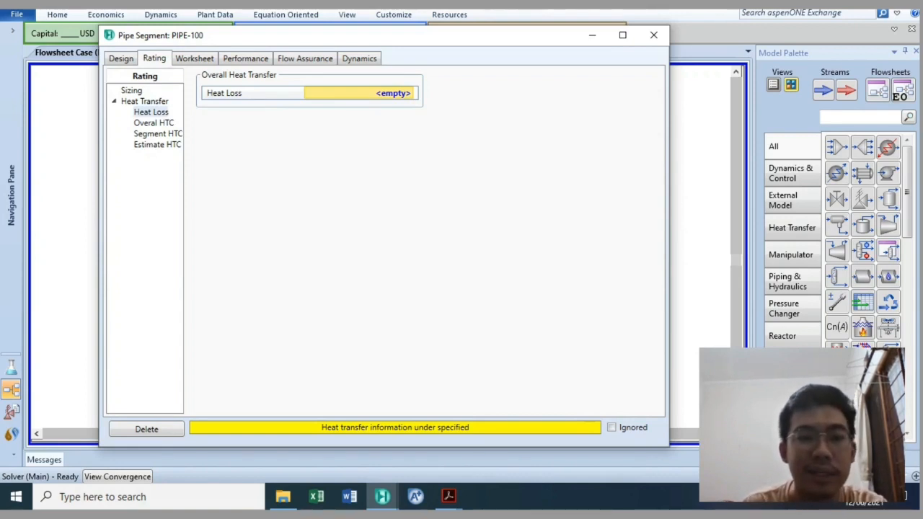
left_click(154, 124)
left_click(157, 134)
left_click(157, 145)
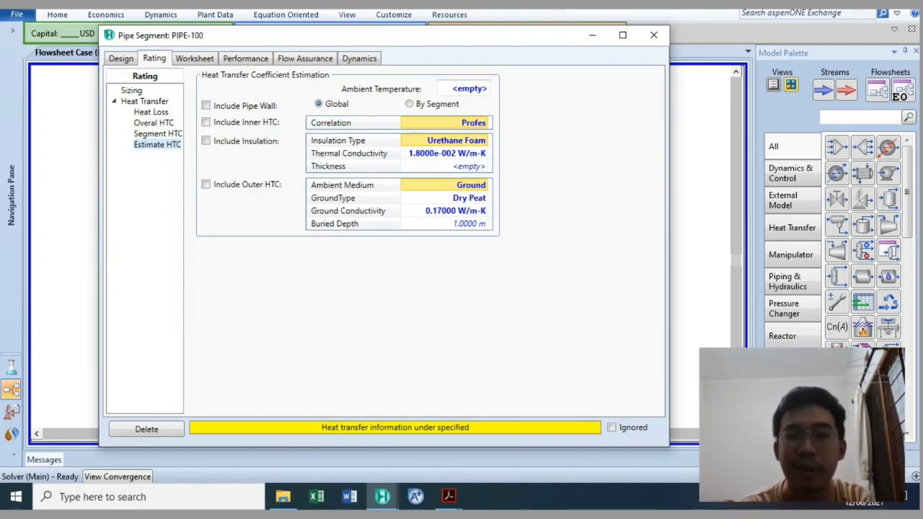
left_click(464, 88)
type("29")
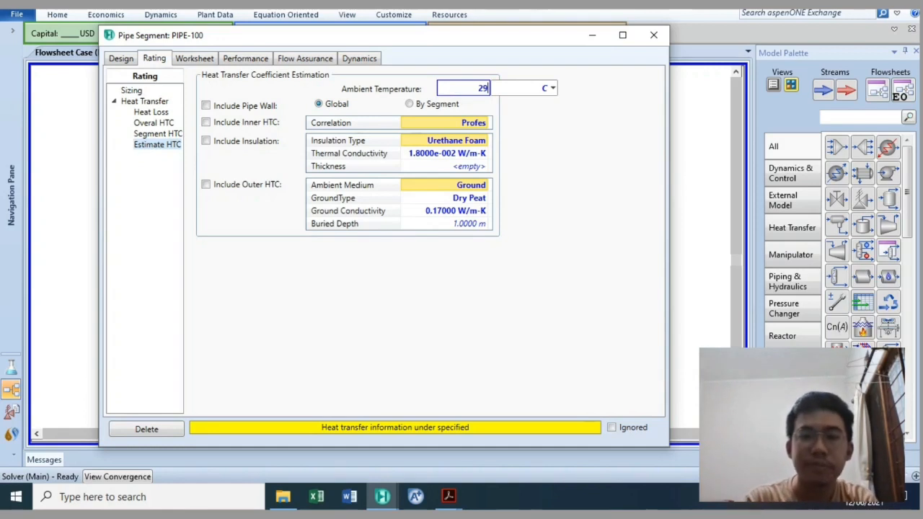
key("Return")
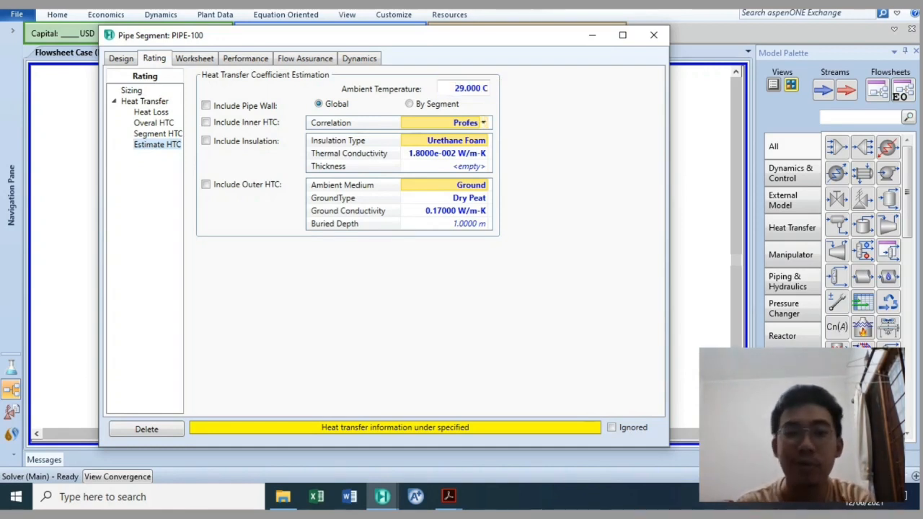
- Include the pipe wall, inner HTC and outer HTC in the heat transfer estimate and close the PIPE-100 window
left_click(207, 107)
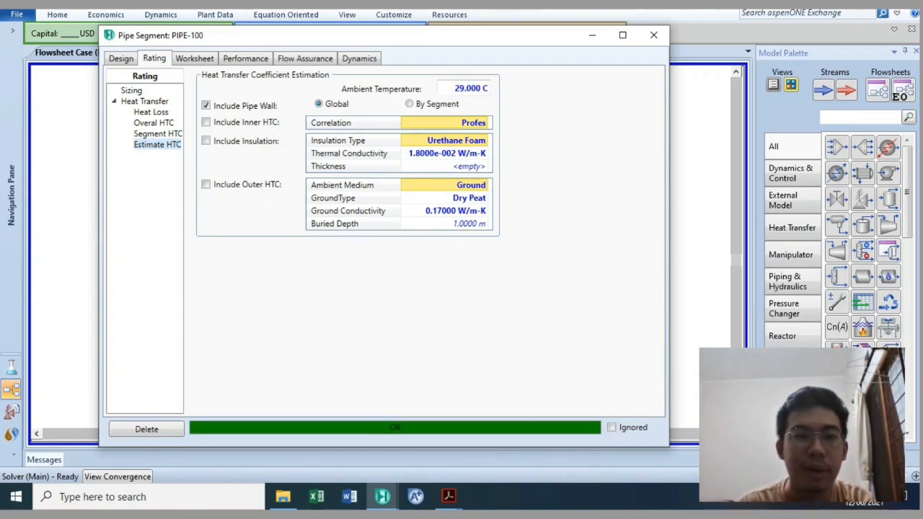
left_click(206, 185)
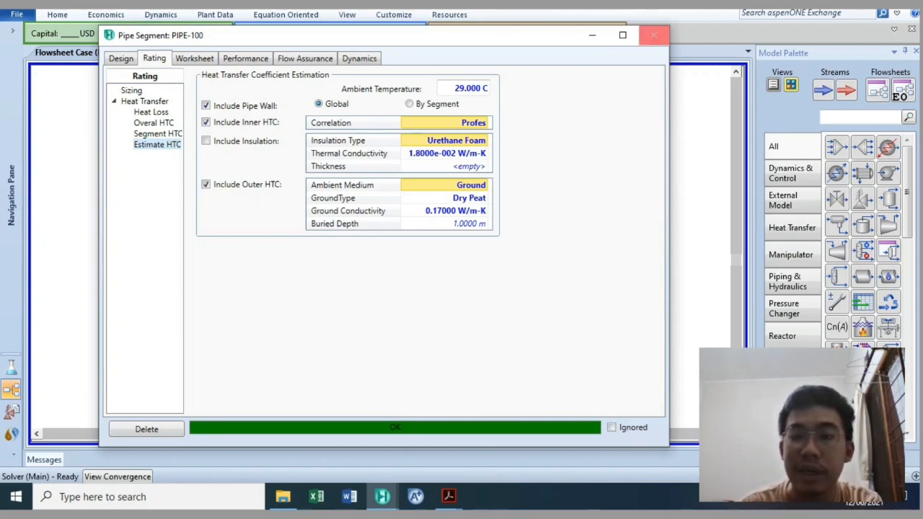
left_click(654, 35)
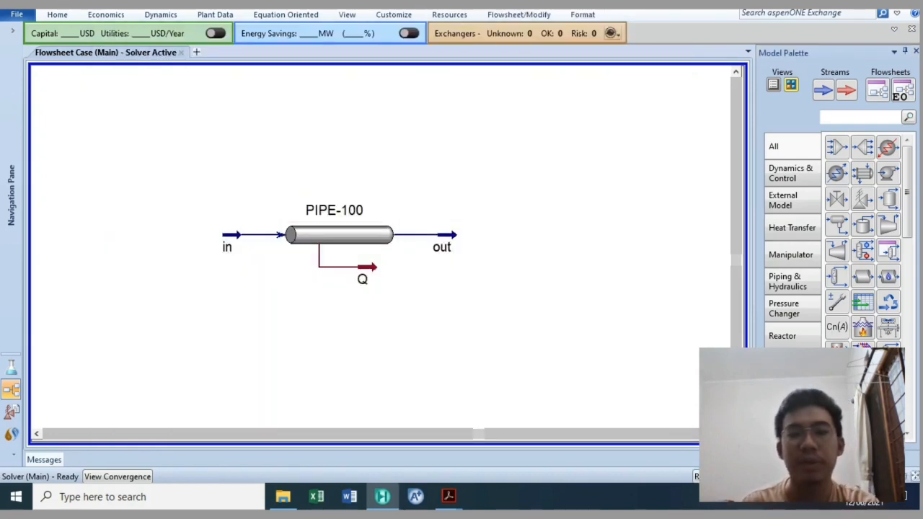
- Review the inlet and outlet stream conditions of PIPE-100 in its maximized worksheet, focusing on pressure
double_click(338, 235)
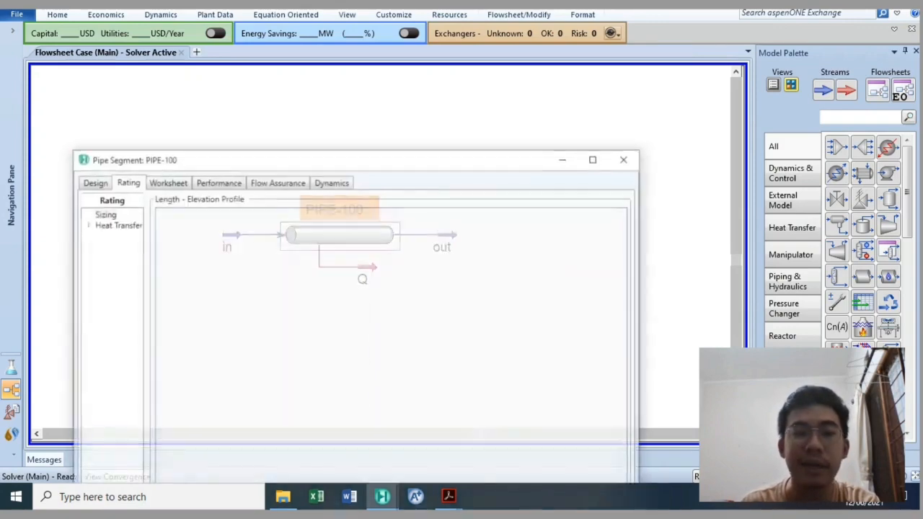
left_click(166, 182)
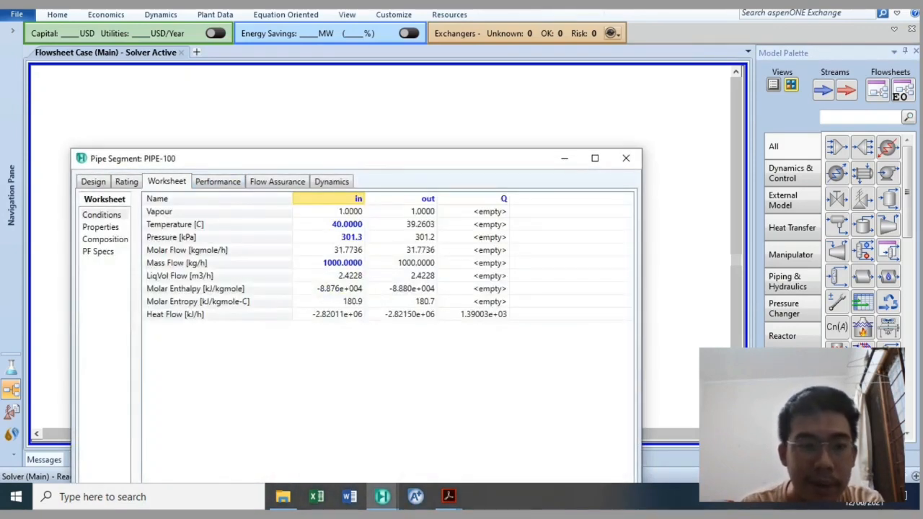
left_click(595, 158)
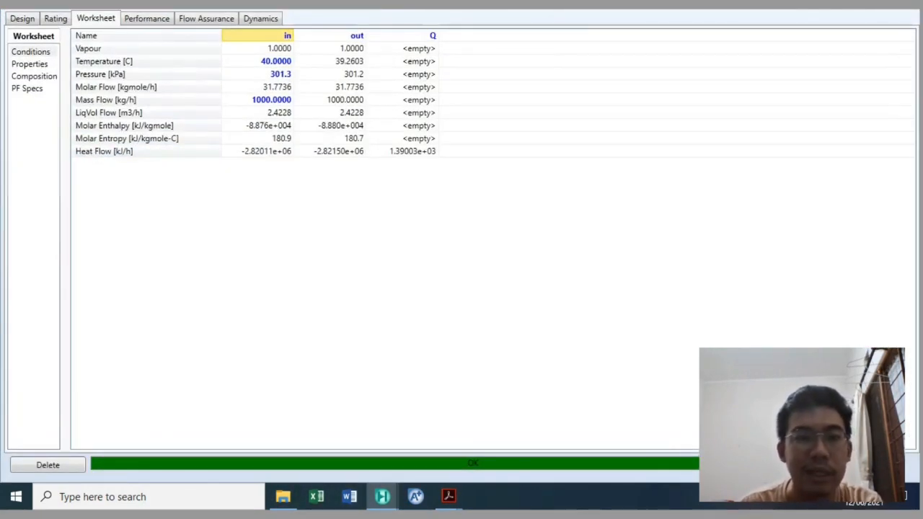
left_click(277, 74)
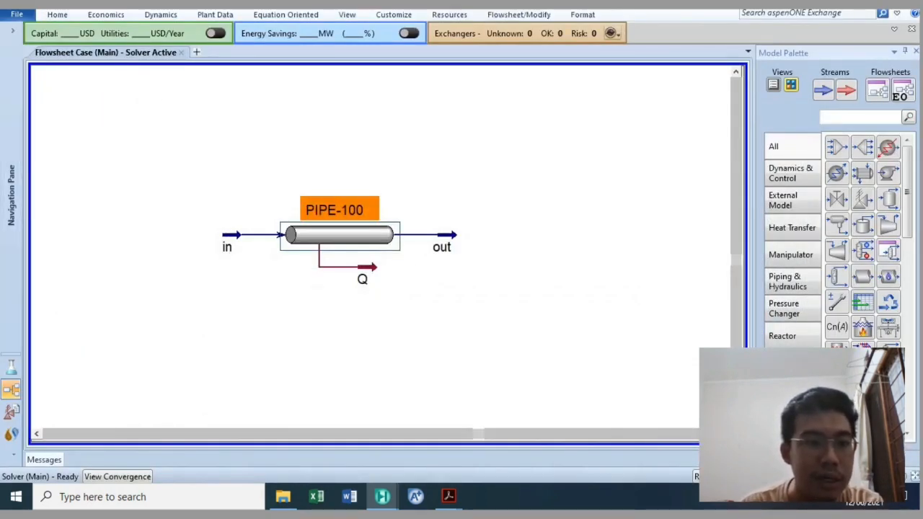
- Reopen the Pipe Sizing-in equipment design and review its sizing inputs
left_click(10, 109)
left_click(87, 129)
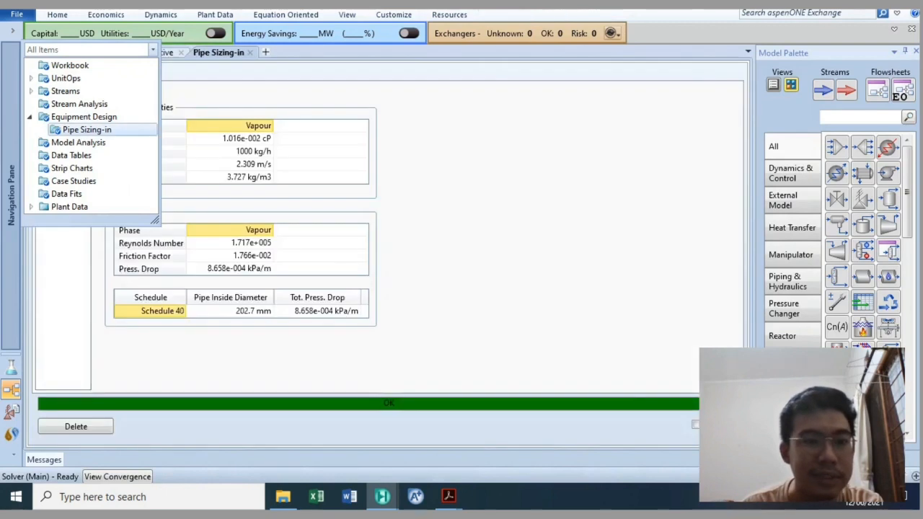
left_click(49, 75)
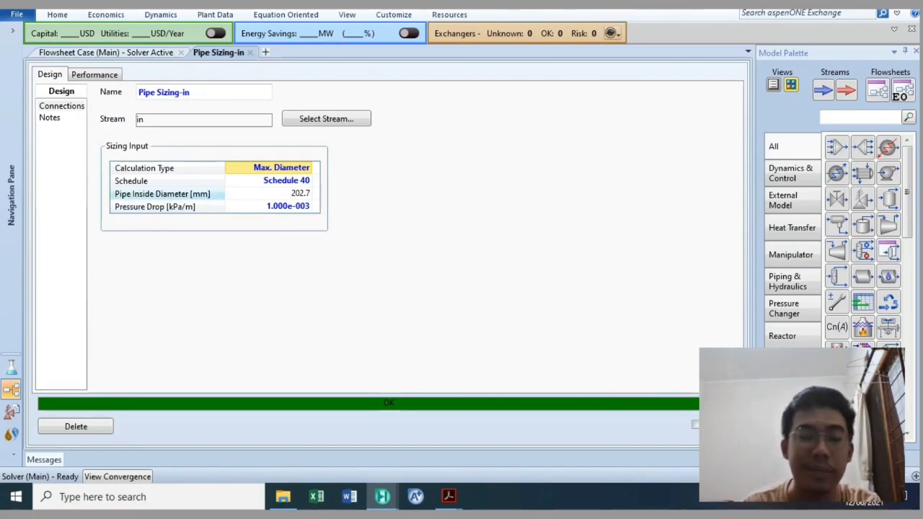
- Open the profile plots of PIPE-100 from its performance results and maximize the profile view
left_click(106, 53)
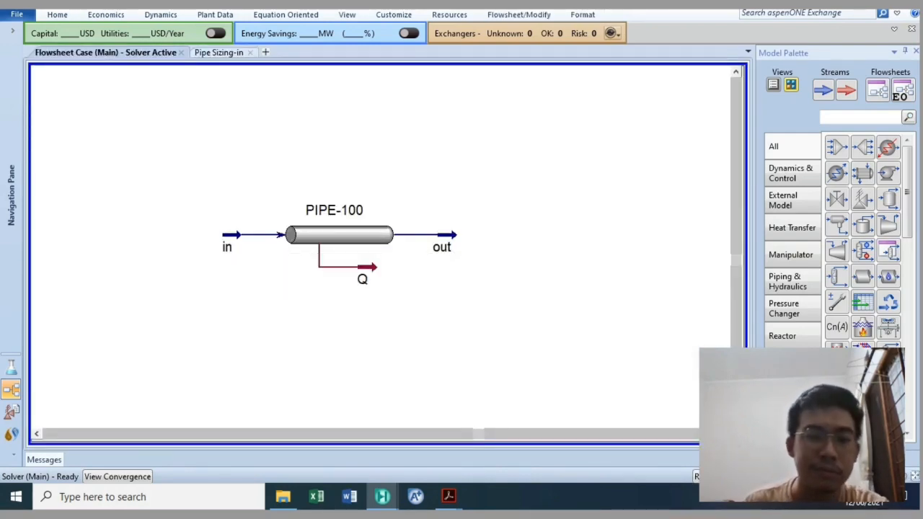
double_click(339, 235)
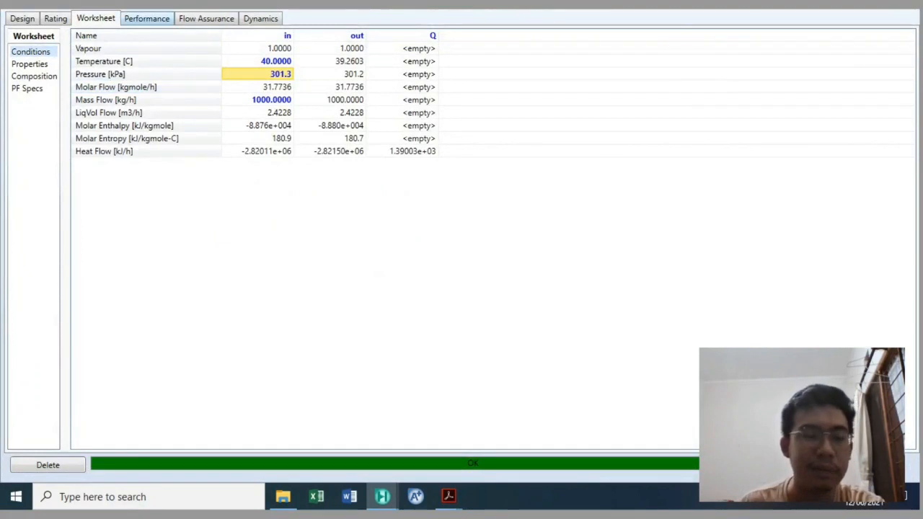
left_click(147, 18)
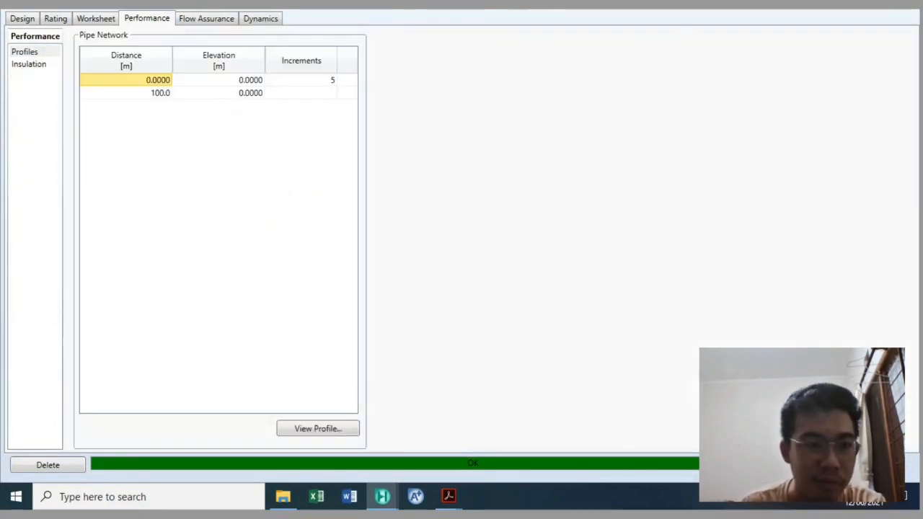
left_click(317, 429)
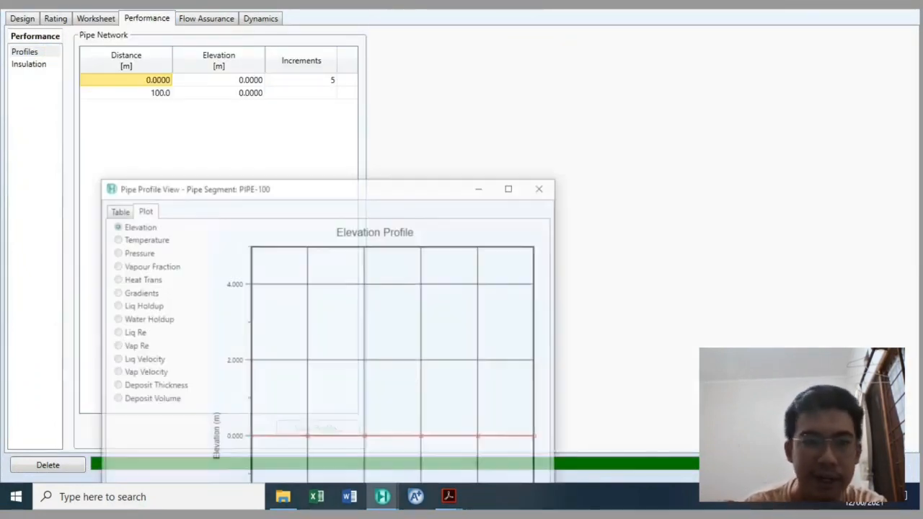
left_click(512, 186)
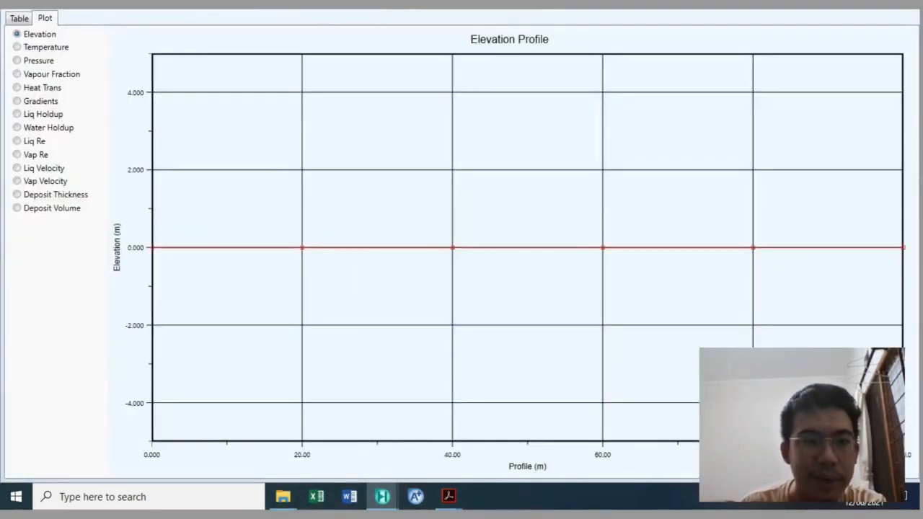
- Review PIPE-100's pressure, temperature, vapour Reynolds number and heat transfer plots along the pipe length
left_click(17, 60)
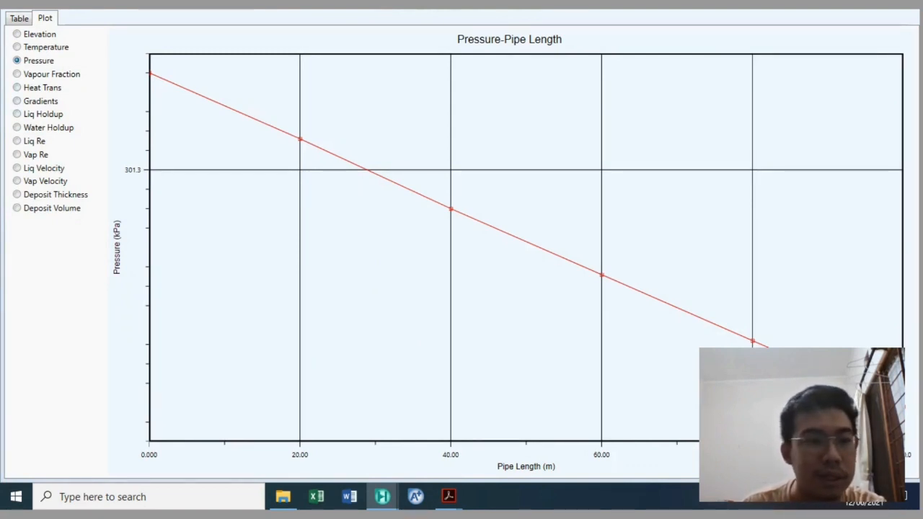
left_click(16, 47)
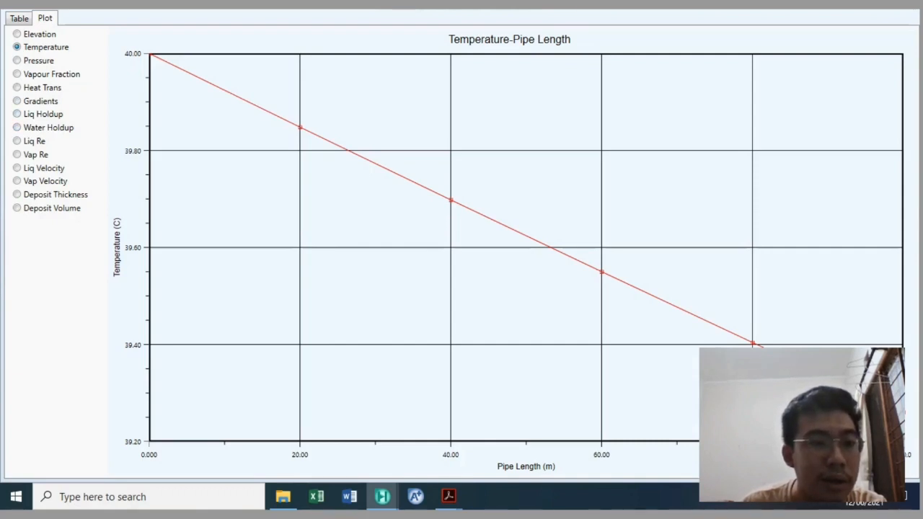
left_click(17, 155)
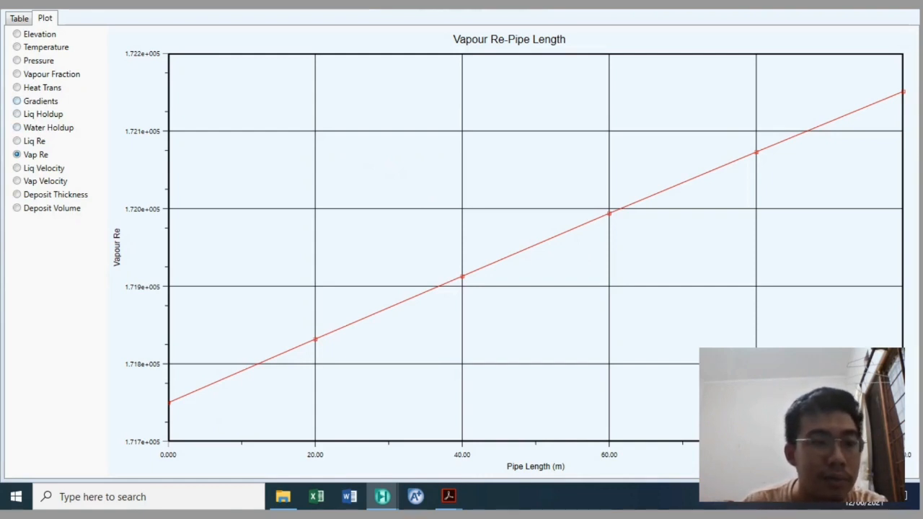
left_click(17, 87)
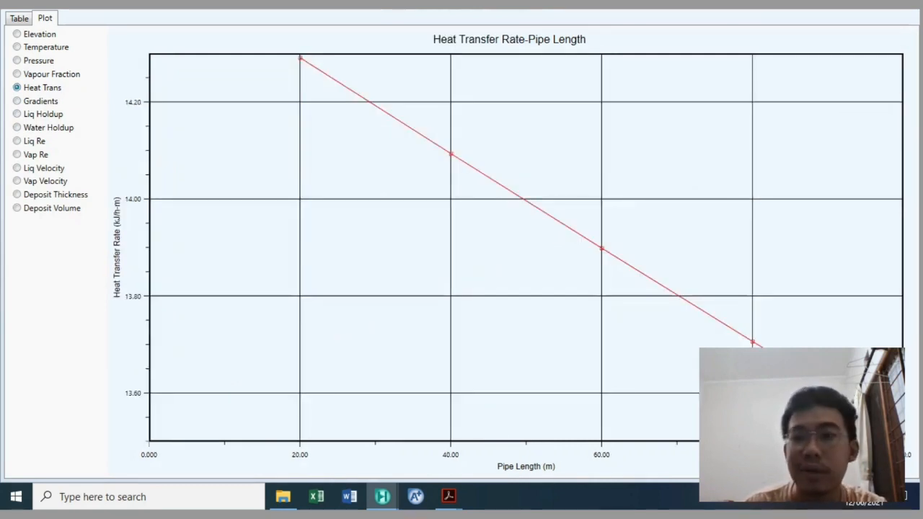
- Show PIPE-100's profile as a table and examine the temperature and heat transferred values along the pipe length
left_click(20, 18)
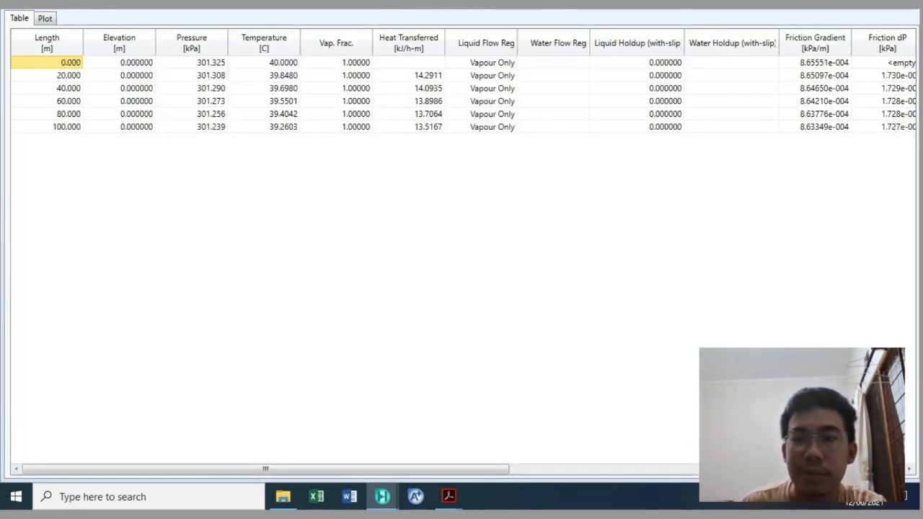
left_click(261, 63)
key("Down")
key("Down")
key("Down")
key("Down")
key("Down")
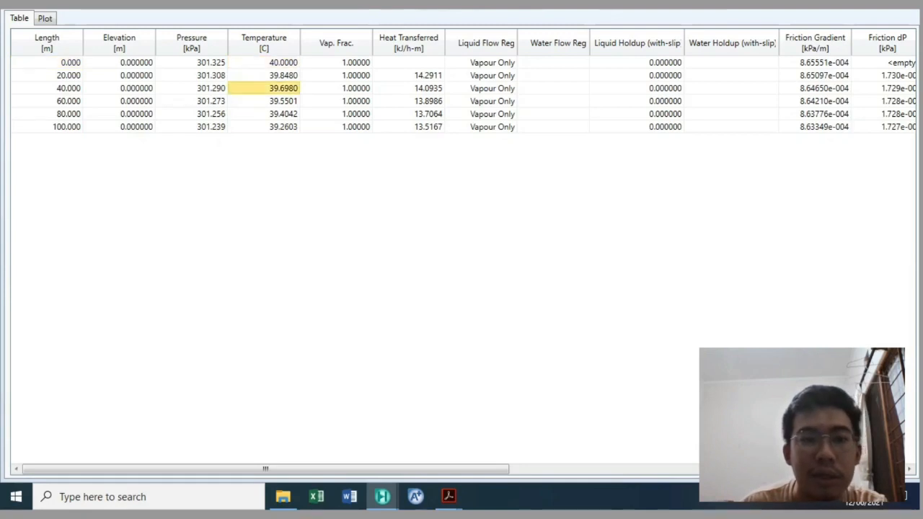
left_click(409, 88)
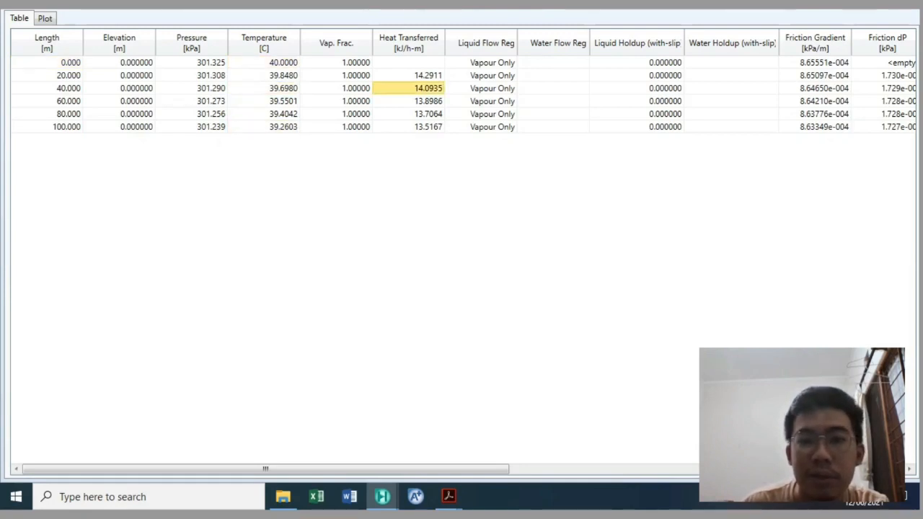
- Examine the profile table's remaining columns through vapour velocity in the 20 m row and return to the length column
left_click(661, 76)
key("Right")
key("Right")
key("Right")
key("Right")
key("Right")
key("Right")
key("Right")
key("Right")
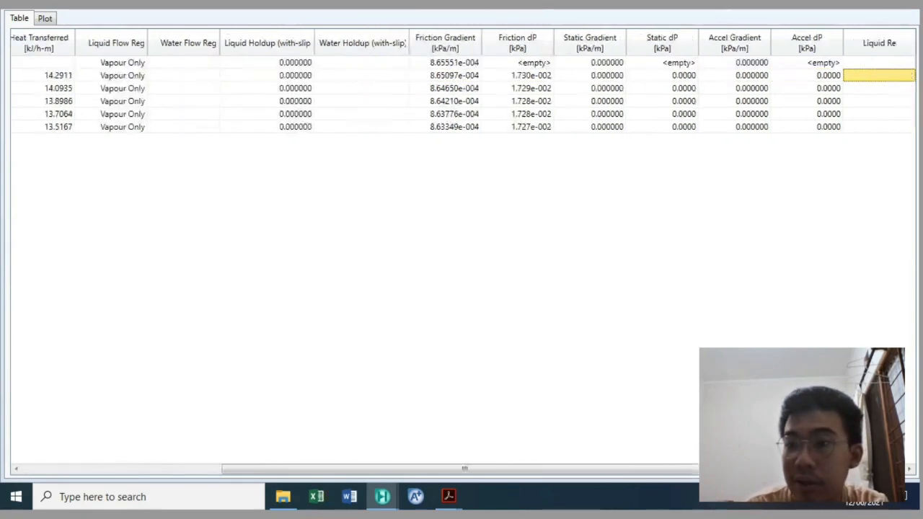
key("Right")
key("Right")
key("Right")
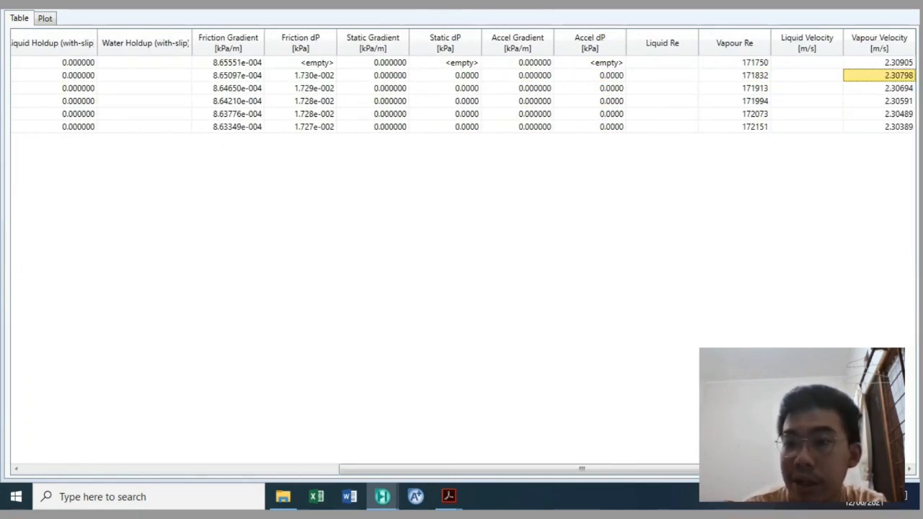
key("Left")
key("Left")
key("Left")
key("Left")
key("Left")
key("Left")
key("Left")
key("Left")
key("Left")
key("Left")
key("Left")
key("Left")
key("Left")
key("Left")
key("Left")
key("Left")
key("Left")
key("Left")
key("Left")
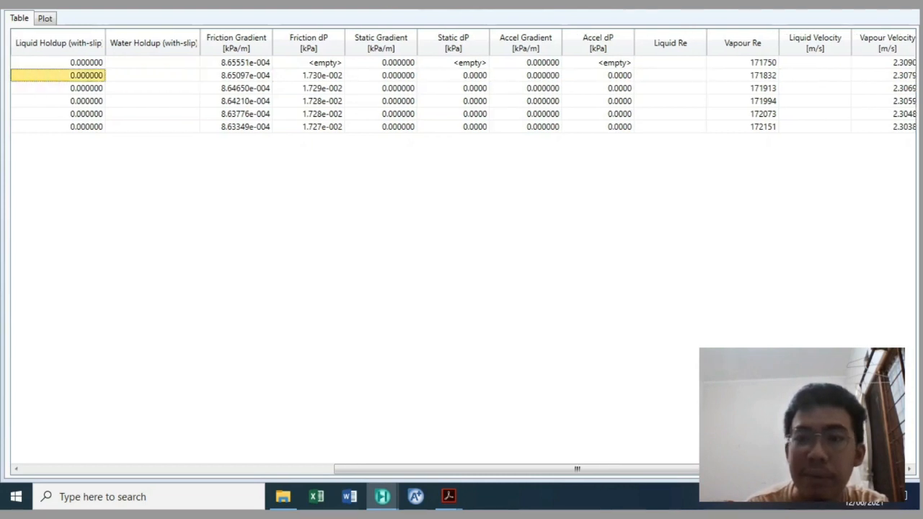
key("Up")
key("Down")
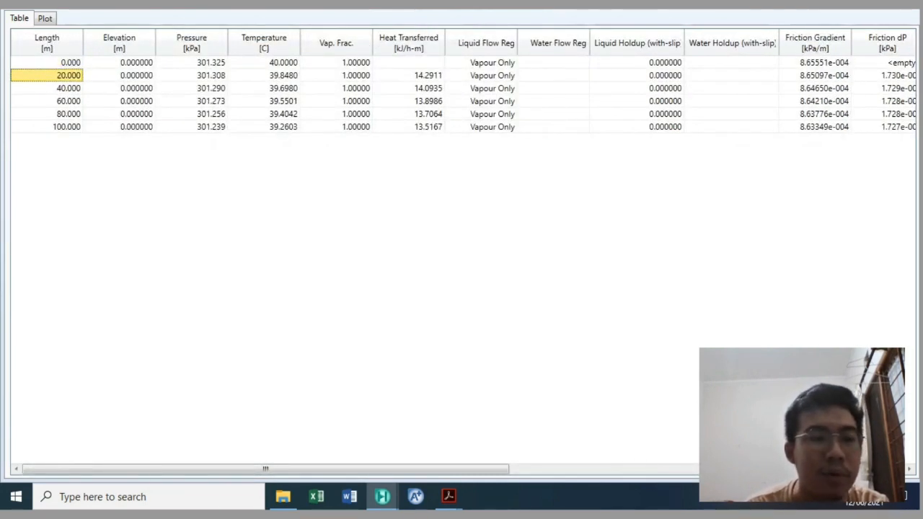
- Compare the vapour velocity at each length increment in the profile table and close the profile and PIPE-100 windows
key("Down")
key("Right")
key("Right")
key("Down")
key("Right")
key("Right")
key("Right")
key("Right")
key("Right")
key("Right")
key("Right")
key("Right")
key("Right")
key("Right")
key("Right")
key("Right")
key("Right")
key("Right")
key("Right")
key("Right")
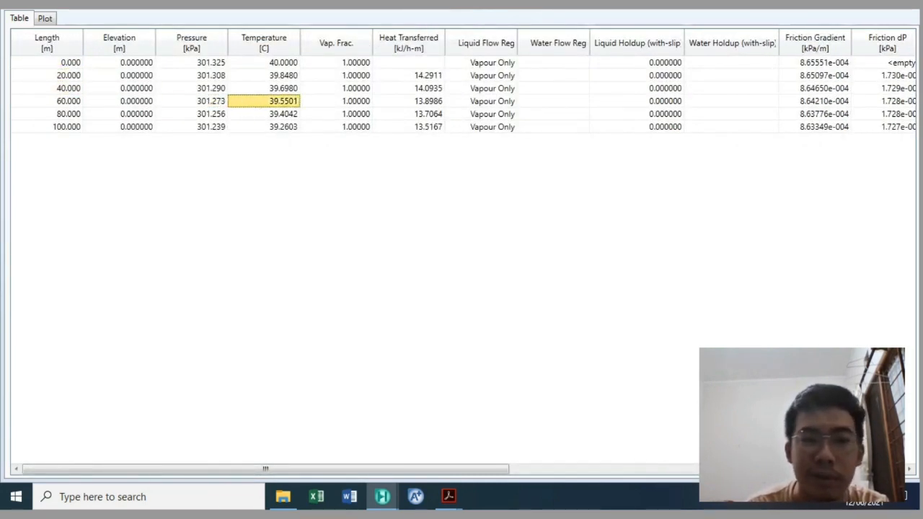
key("Right")
key("Right")
key("Right")
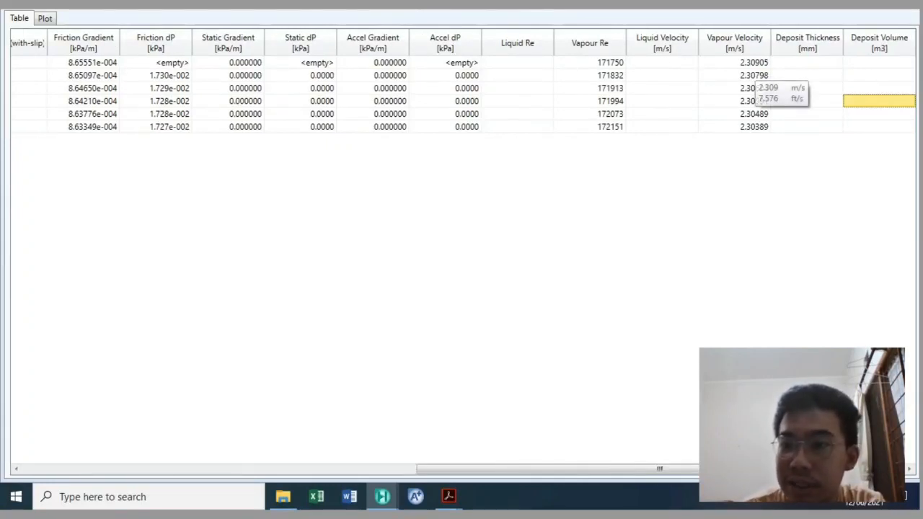
left_click(752, 63)
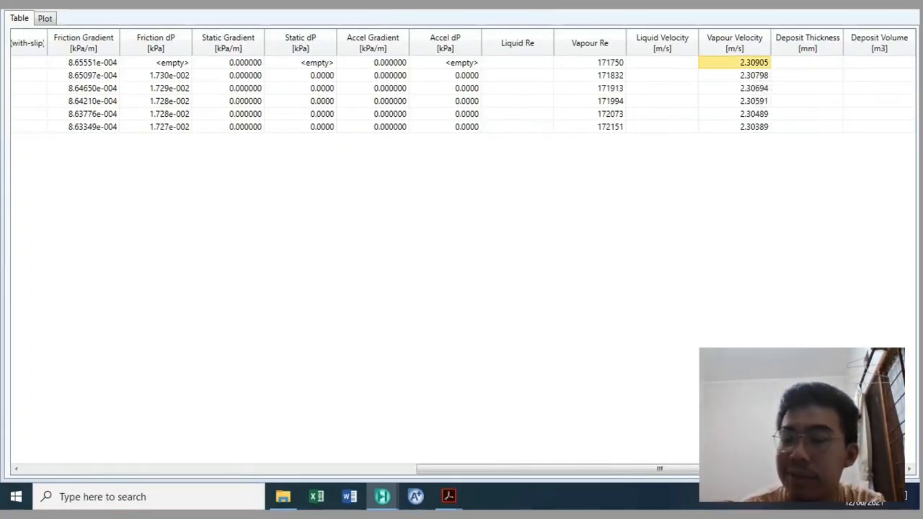
mouse_move(754, 101)
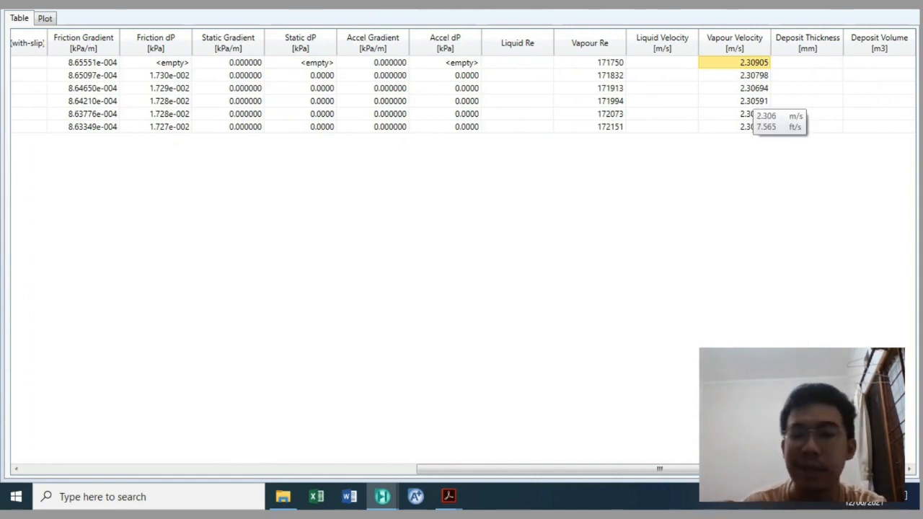
key("Escape")
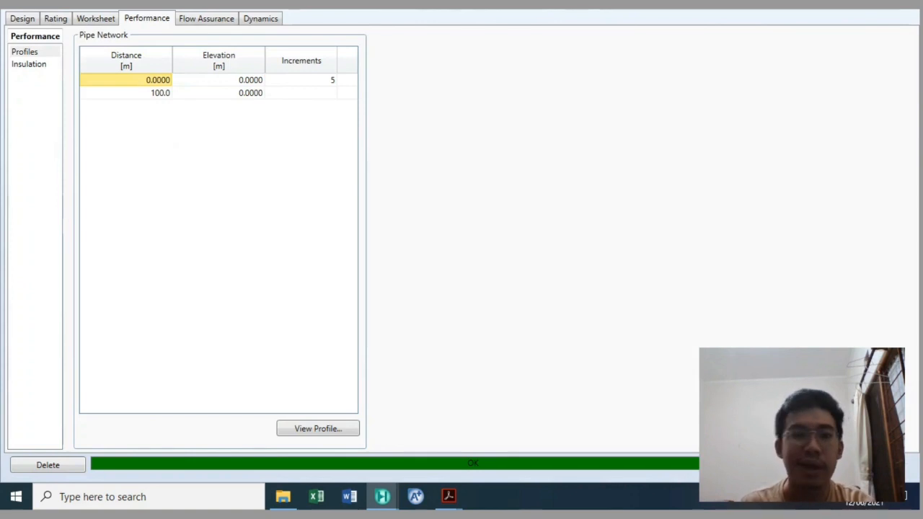
key("Escape")
key("Escape")
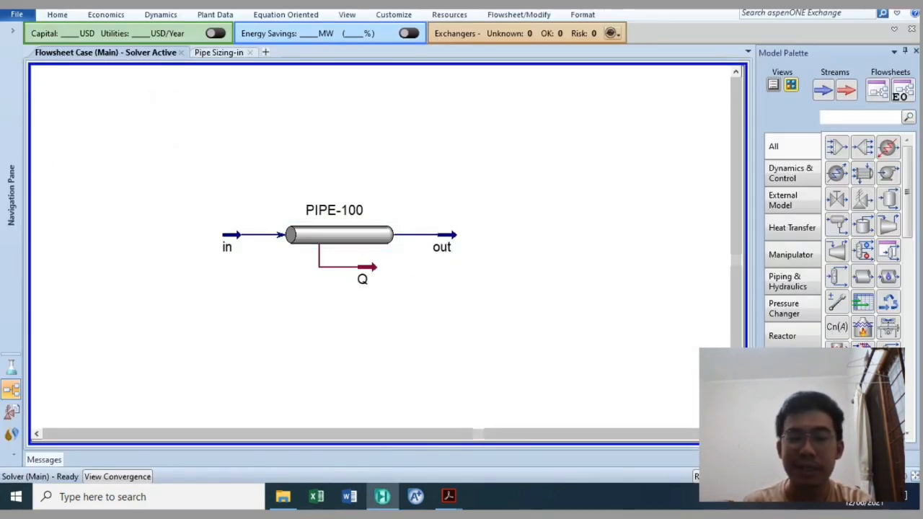
- Consult the pipe design brief in Simulkuy #1.pdf in Acrobat and return to Aspen HYSYS
left_click(375, 433)
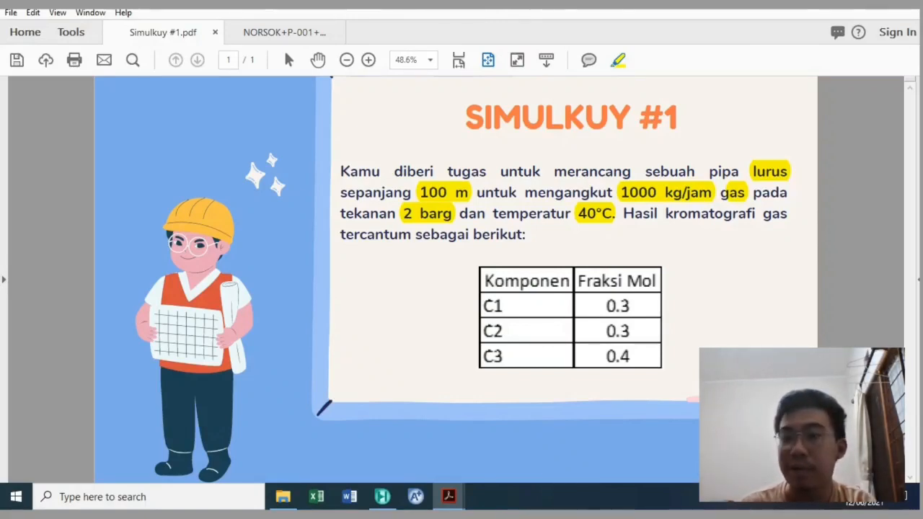
key("alt+Tab")
- Reopen PIPE-100's sizing data and open the material choice for the 100 m pipe segment
double_click(339, 235)
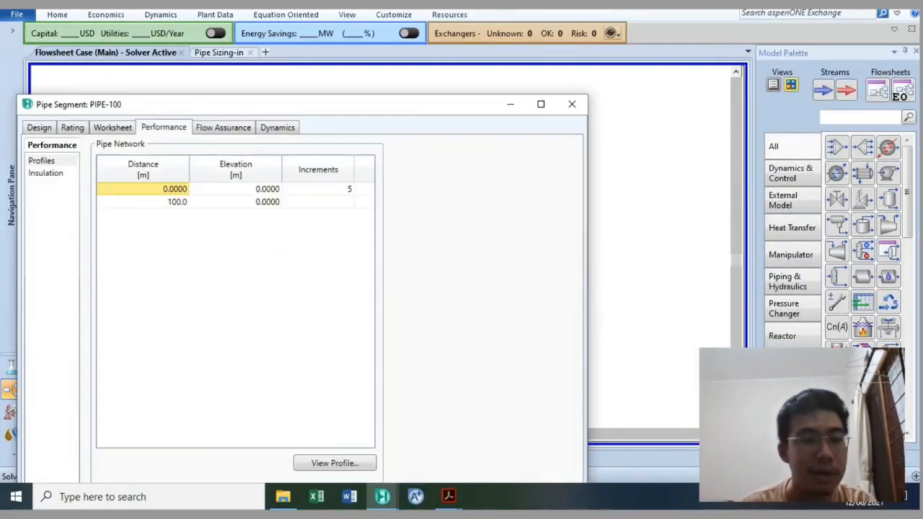
left_click(72, 128)
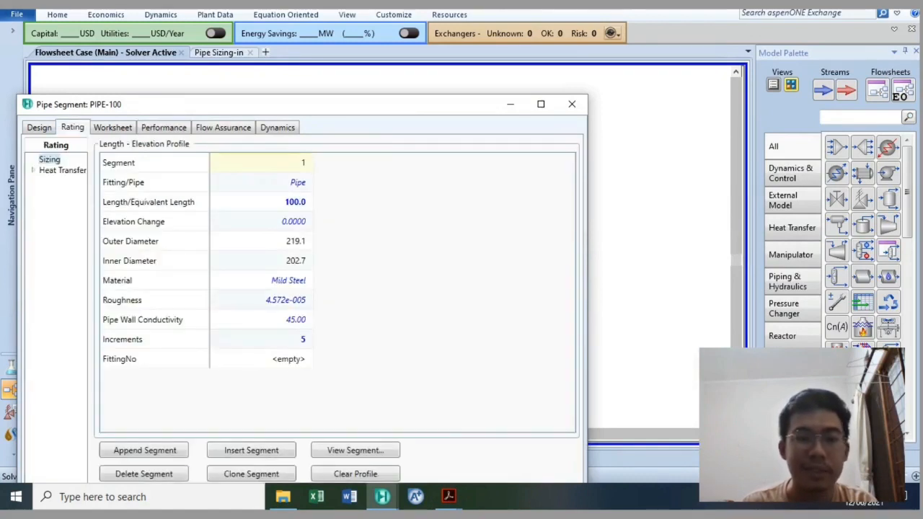
left_click(261, 280)
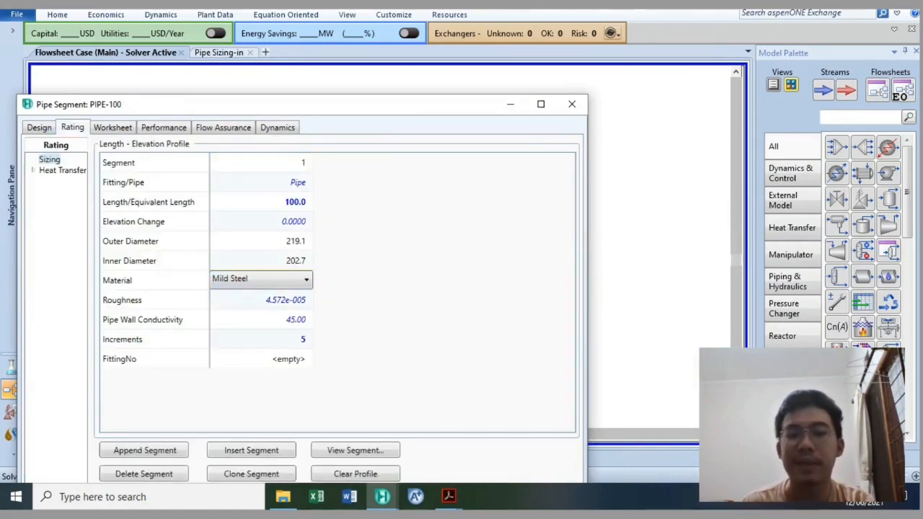